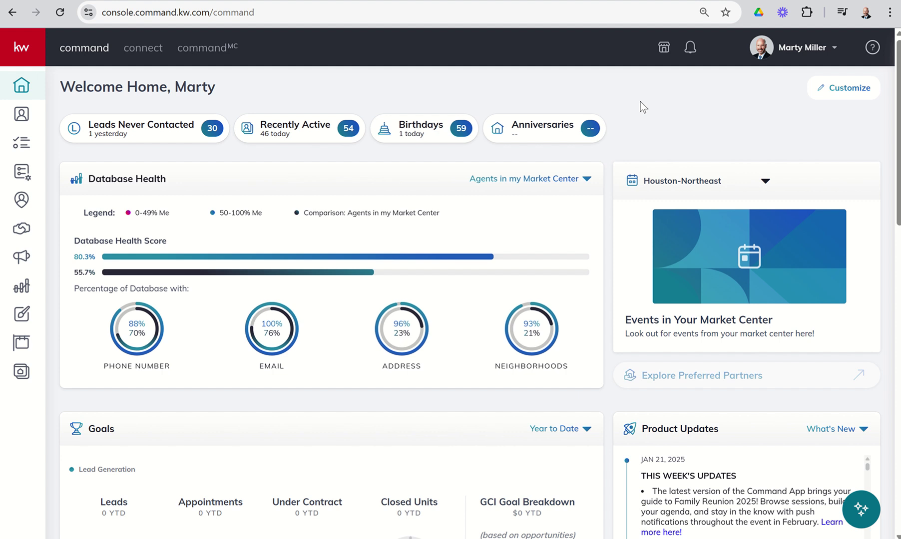
# Open the Designs page from the left sidebar to list the 124 saved designs.
pyautogui.click(20, 321)
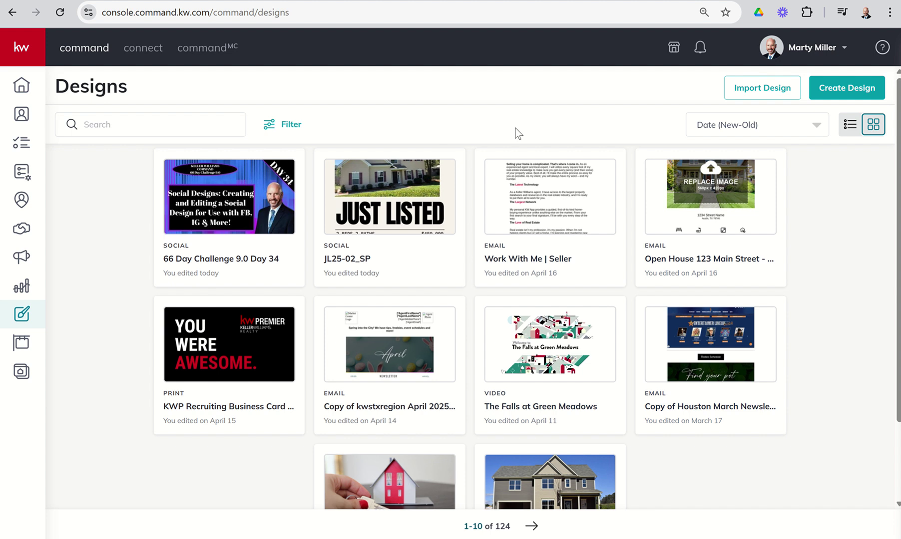
# Launch WeBrand's My Projects through Import Design on the Designs page.
pyautogui.click(761, 93)
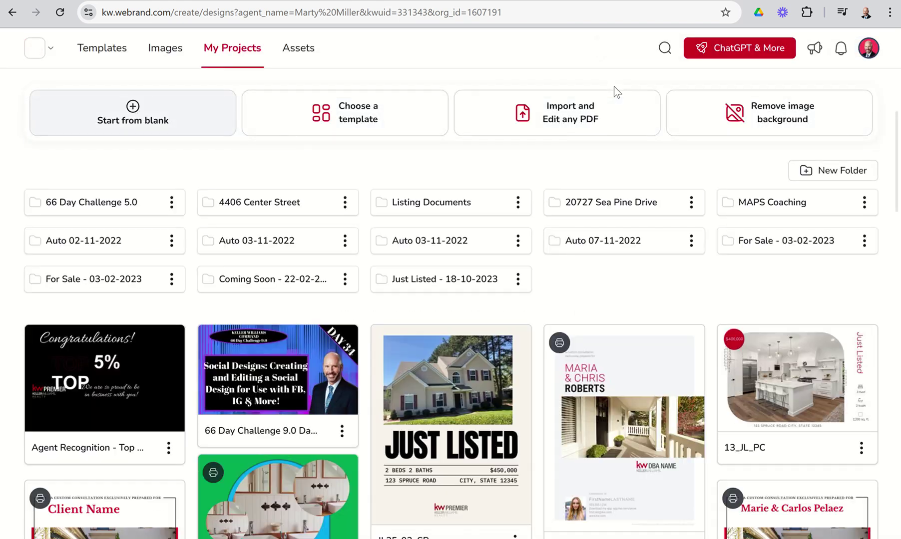
# Import the 'Agent Recognition - Top 5% Yard Sign' PDF from Downloads into WeBrand's PDF viewer.
pyautogui.click(571, 120)
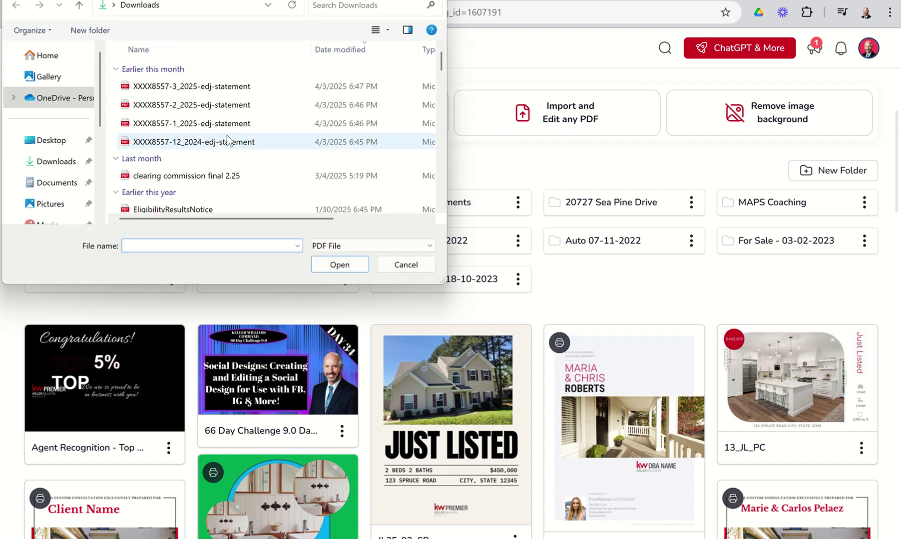
pyautogui.scroll(-1, 226, 175)
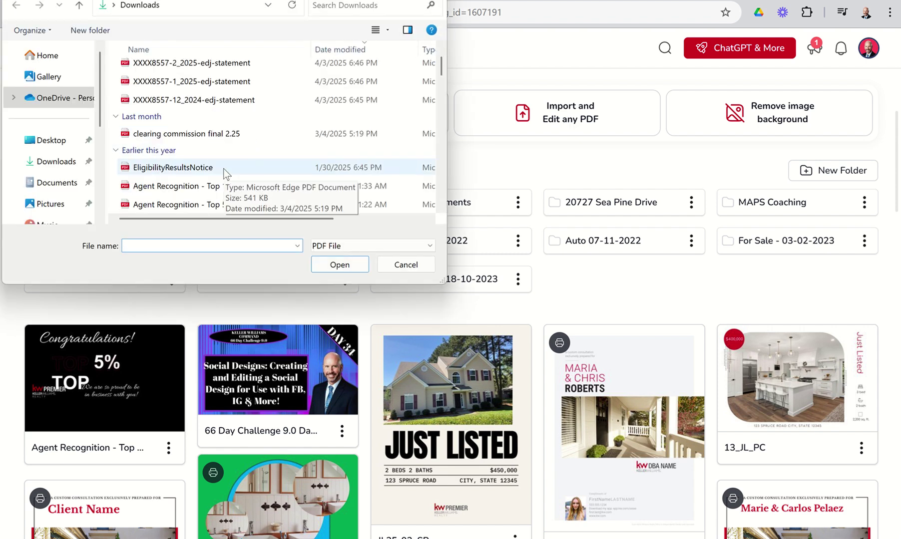
pyautogui.click(220, 206)
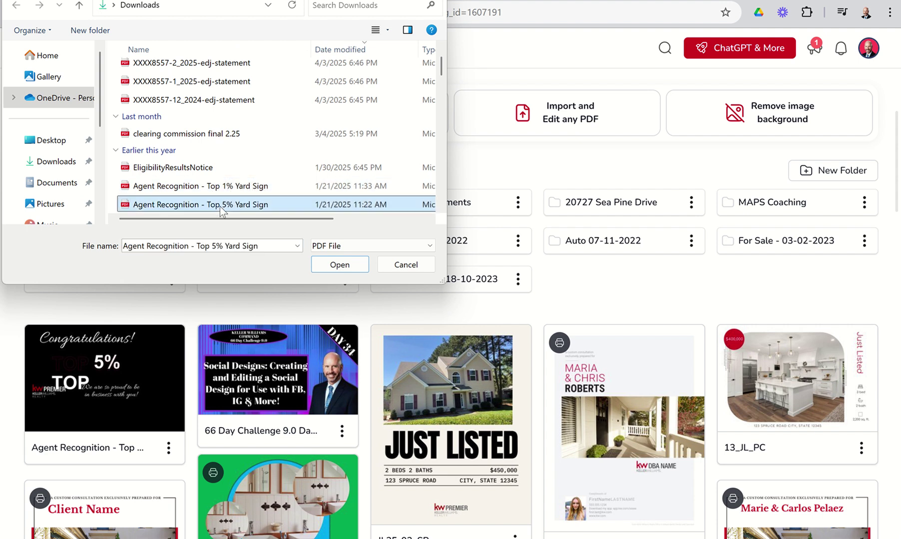
pyautogui.click(323, 265)
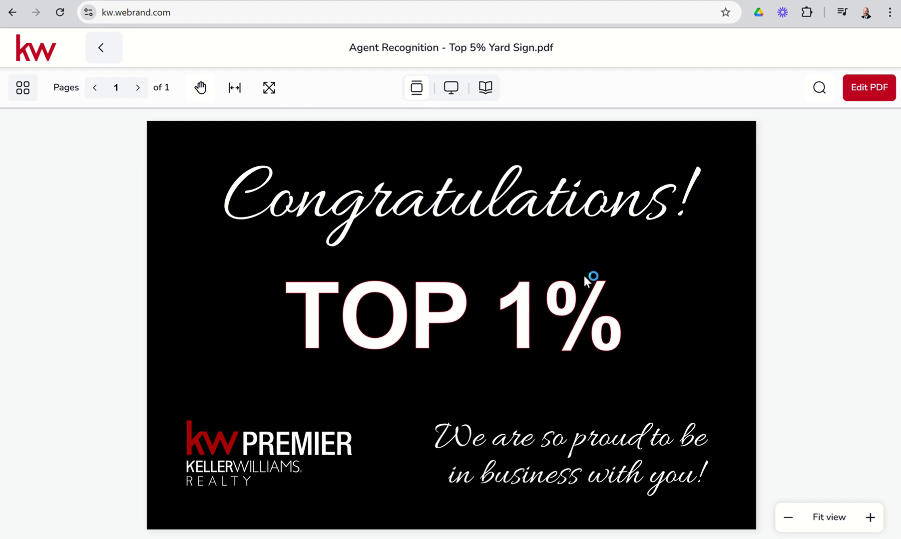
# Convert the yard sign PDF into an editable design in PX (Pixel) units and collapse the Images panel.
pyautogui.click(862, 100)
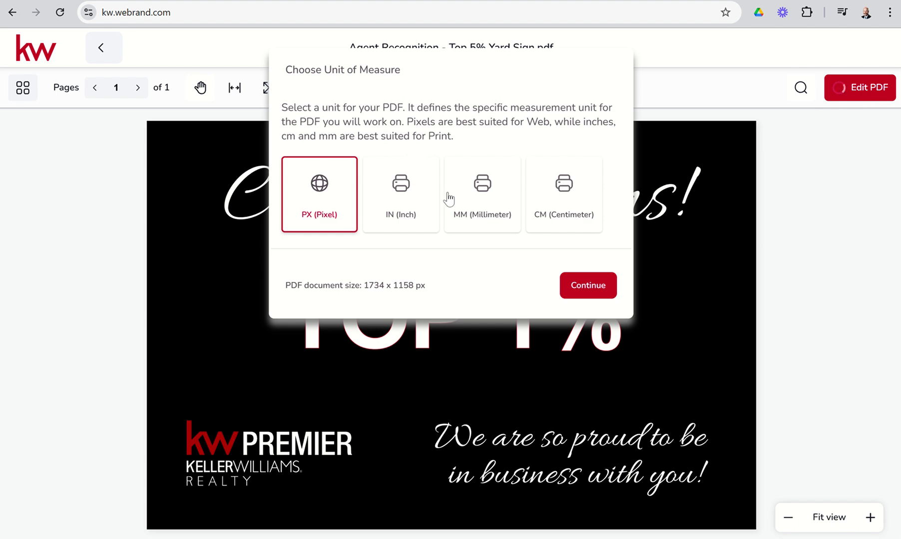
pyautogui.click(584, 293)
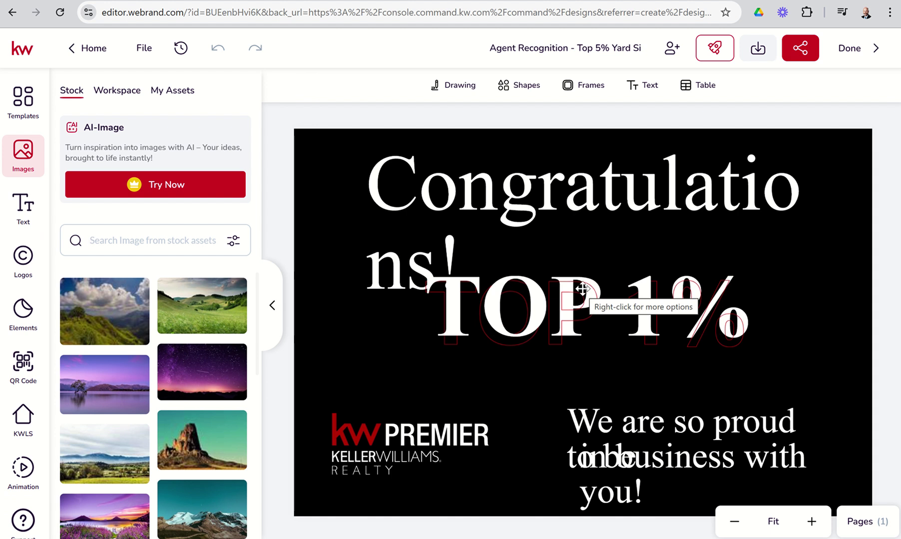
pyautogui.click(272, 306)
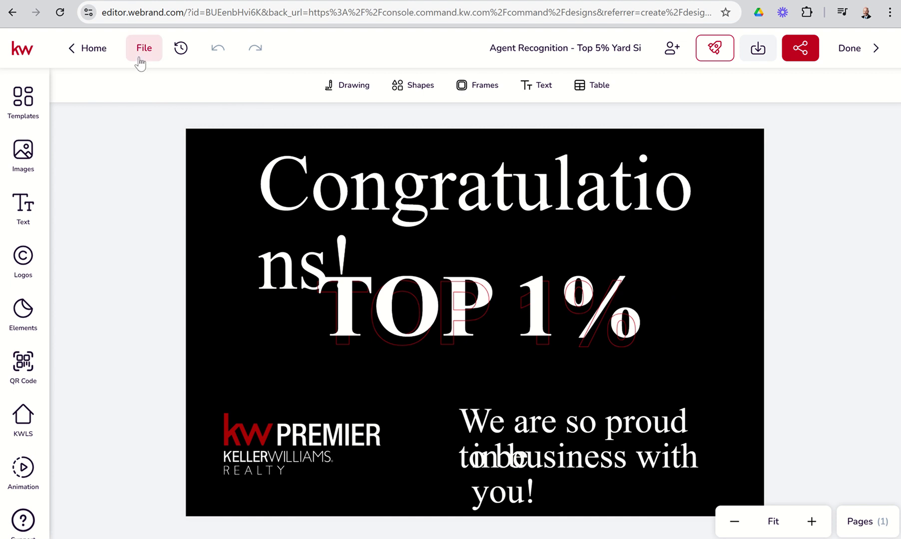
# Return Home and re-import the 'Agent Recognition - Top 5% Yard Sign' PDF.
pyautogui.click(82, 48)
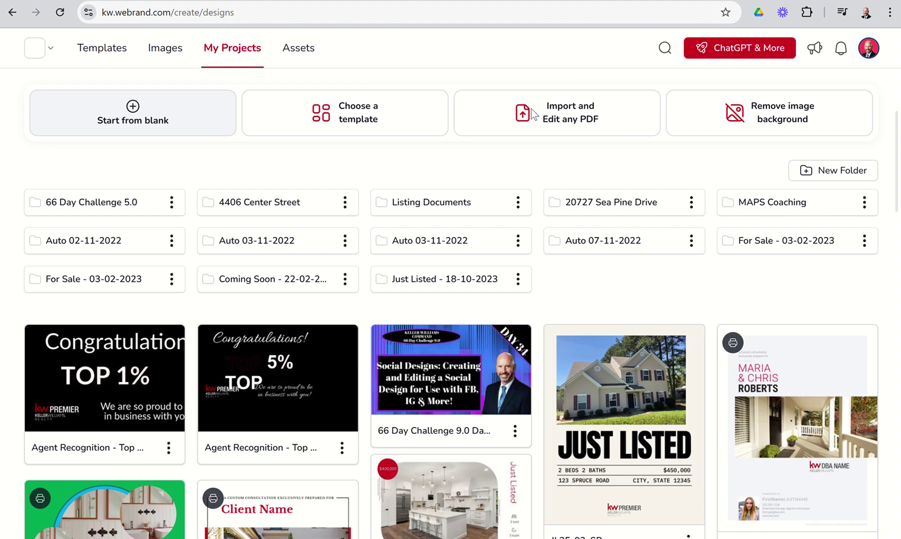
pyautogui.click(561, 115)
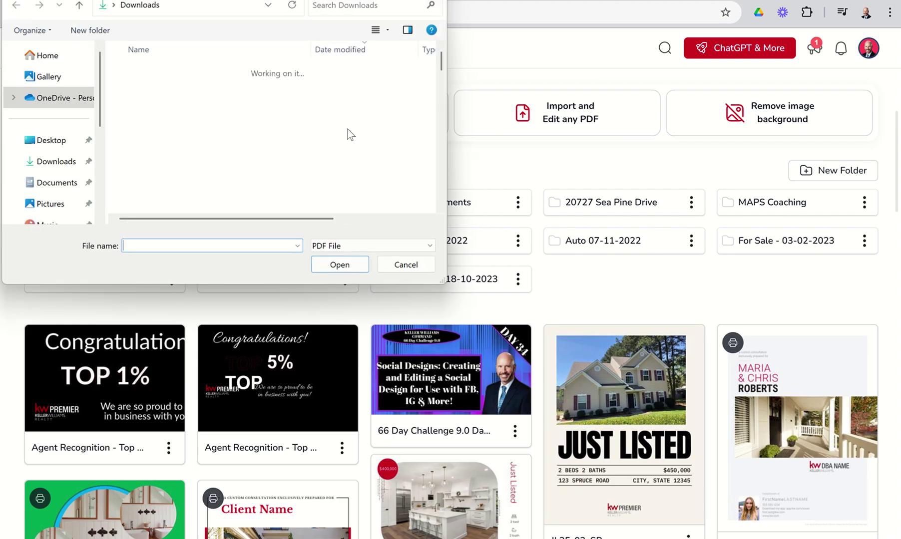
pyautogui.scroll(-3, 256, 187)
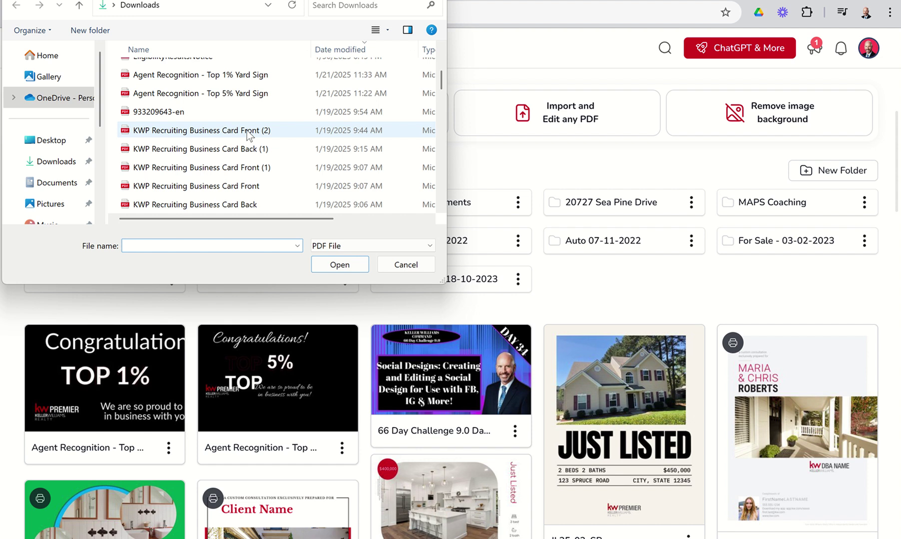
pyautogui.click(249, 86)
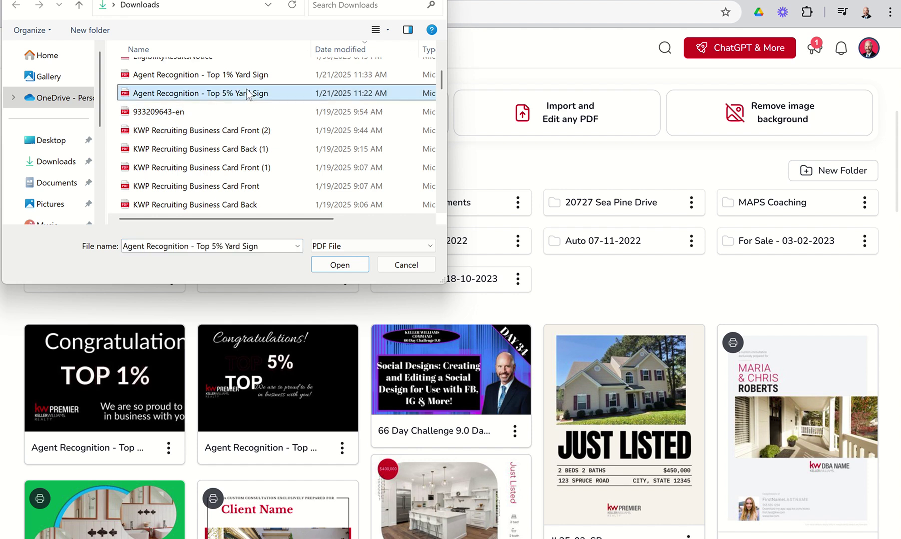
pyautogui.click(320, 265)
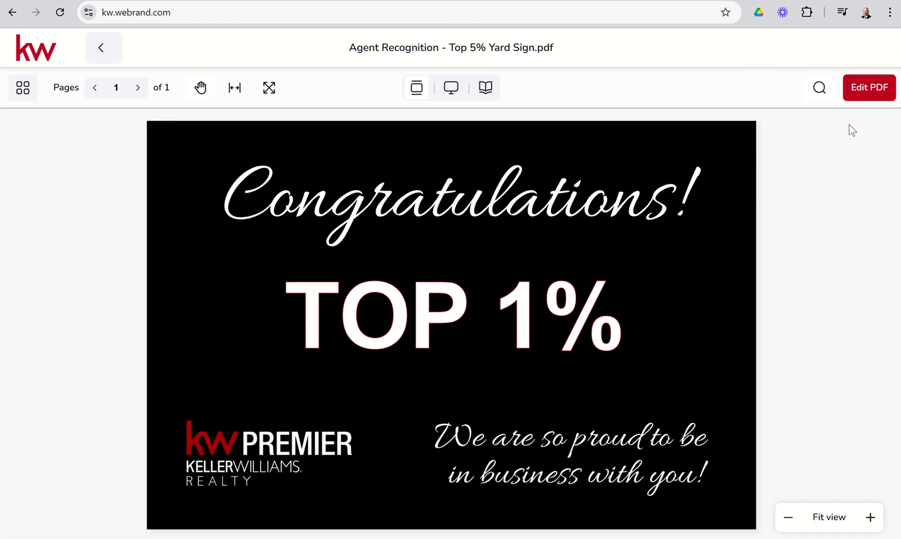
# Edit the PDF with IN (Inch) units for a 24.08 x 16.08 in document.
pyautogui.click(856, 100)
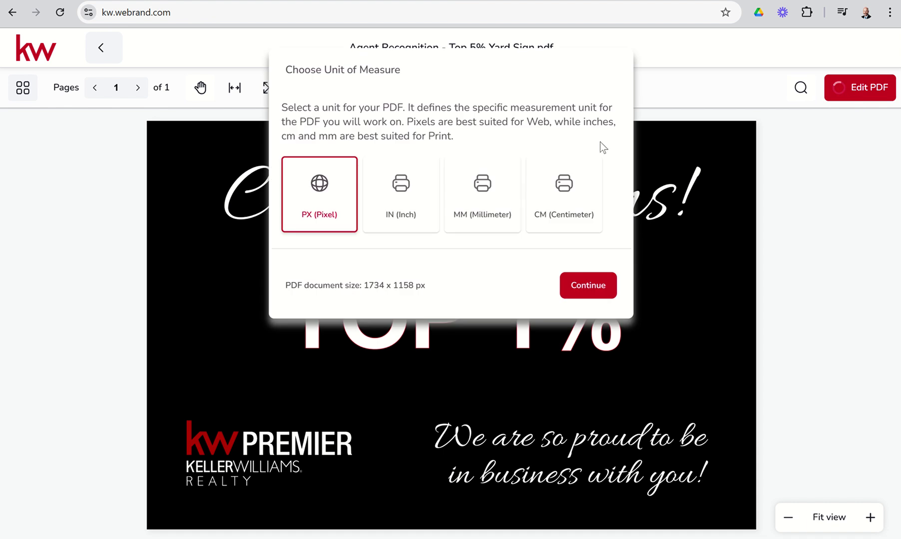
pyautogui.click(386, 188)
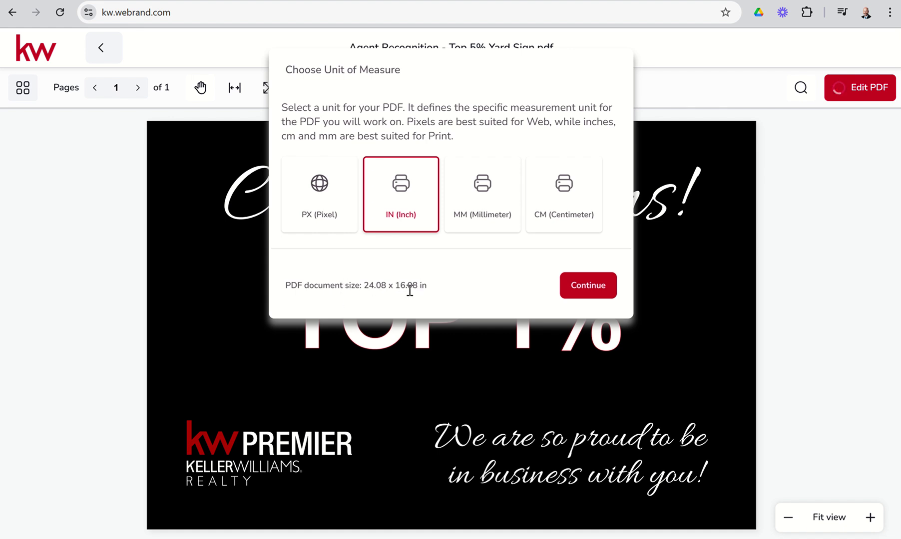
pyautogui.click(582, 296)
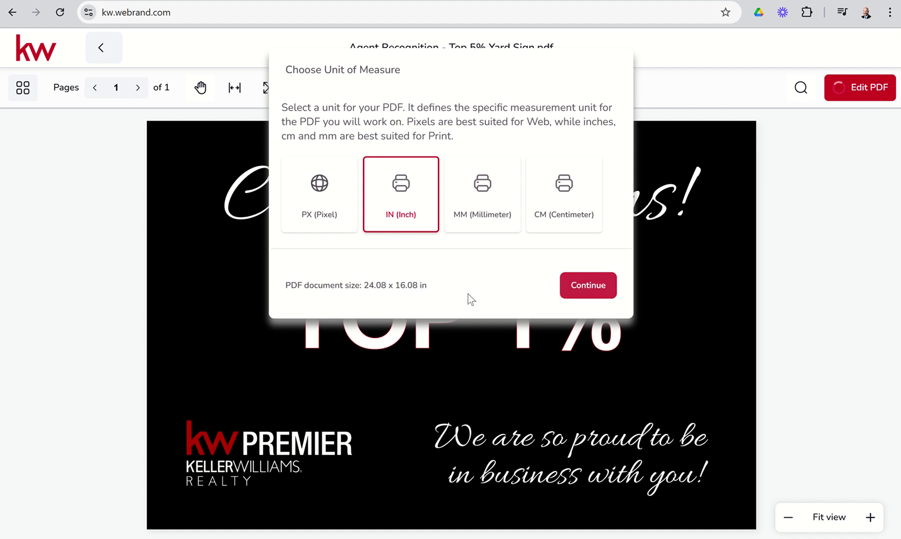
# Open the inch-unit design and drag the white TOP text off its outline.
pyautogui.click(605, 295)
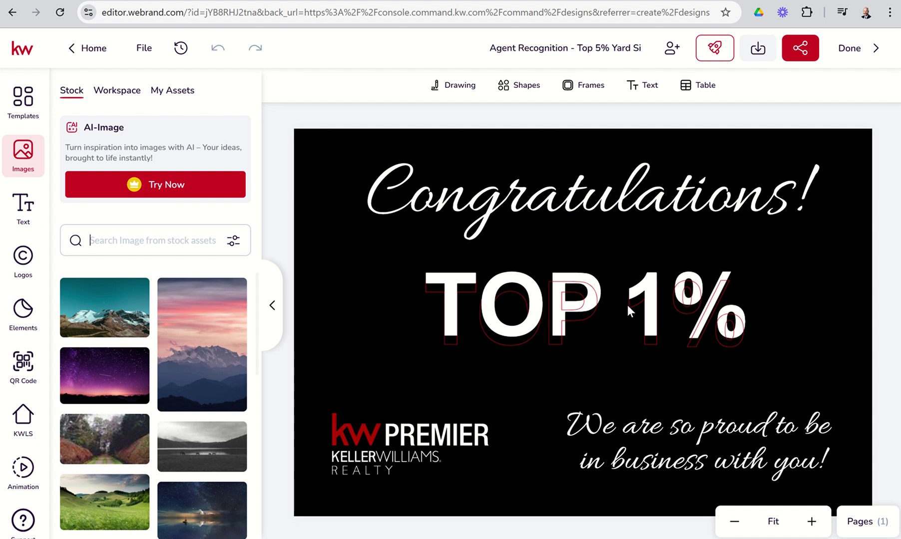
pyautogui.click(538, 303)
pyautogui.moveTo(538, 304); pyautogui.dragTo(527, 370)
# Delete the leftover outlined O, P and T letters, place TOP beside 1%, and save via Home.
pyautogui.click(519, 289)
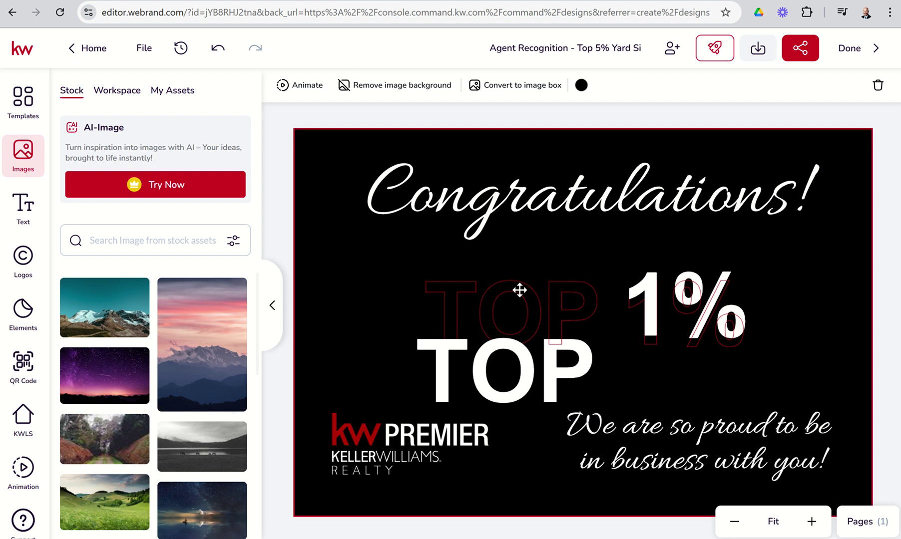
pyautogui.click(519, 290)
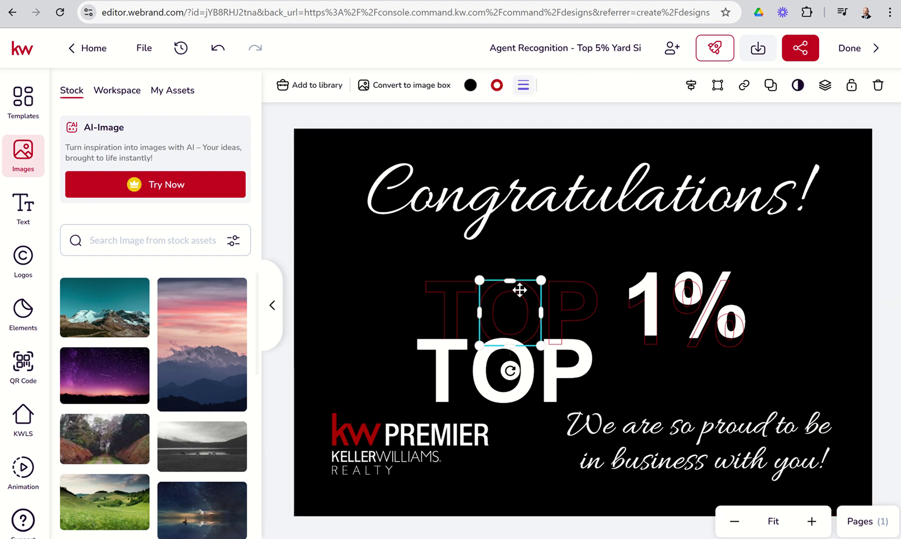
pyautogui.press('Delete')
pyautogui.click(555, 285)
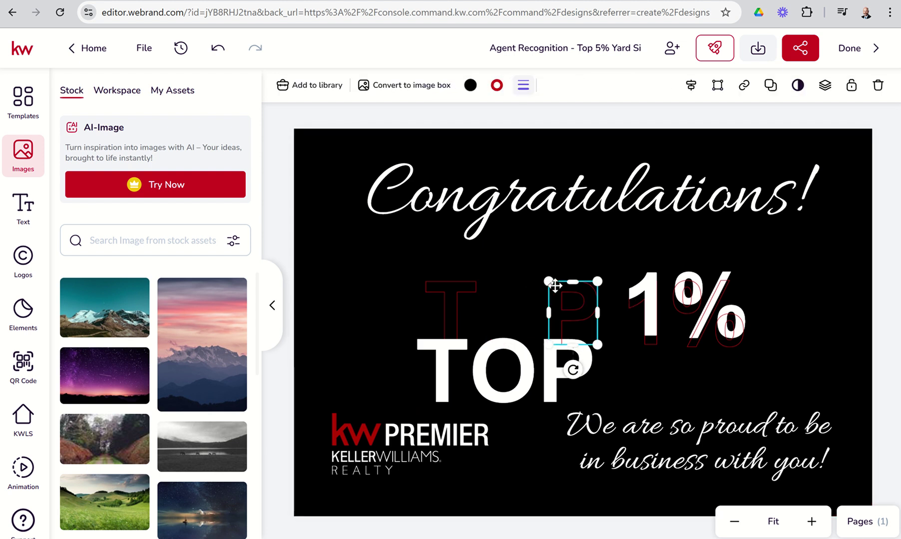
pyautogui.press('Delete')
pyautogui.click(433, 289)
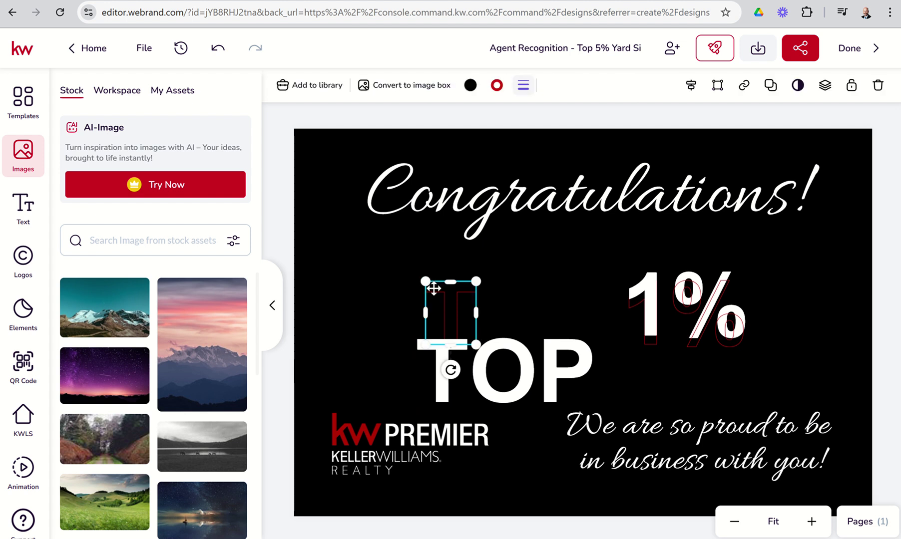
pyautogui.press('Delete')
pyautogui.moveTo(506, 345); pyautogui.dragTo(505, 281)
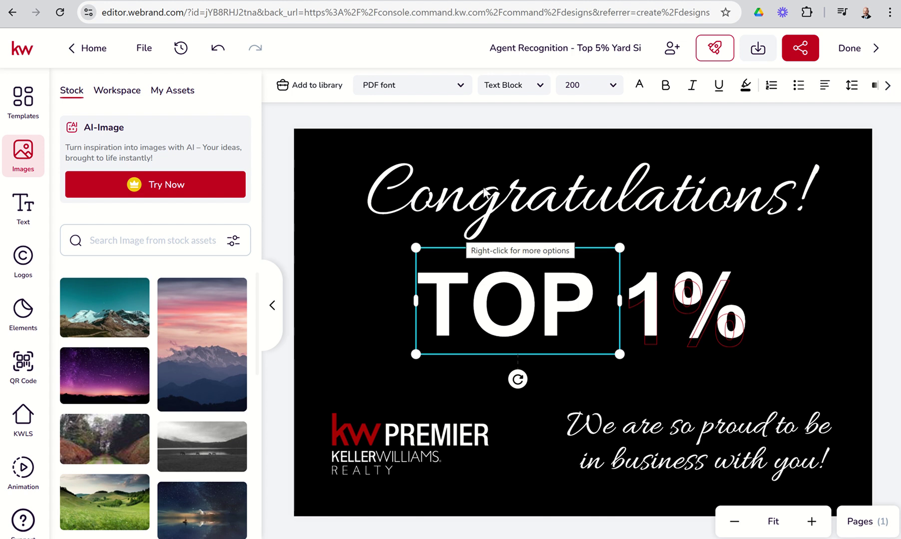
pyautogui.click(95, 51)
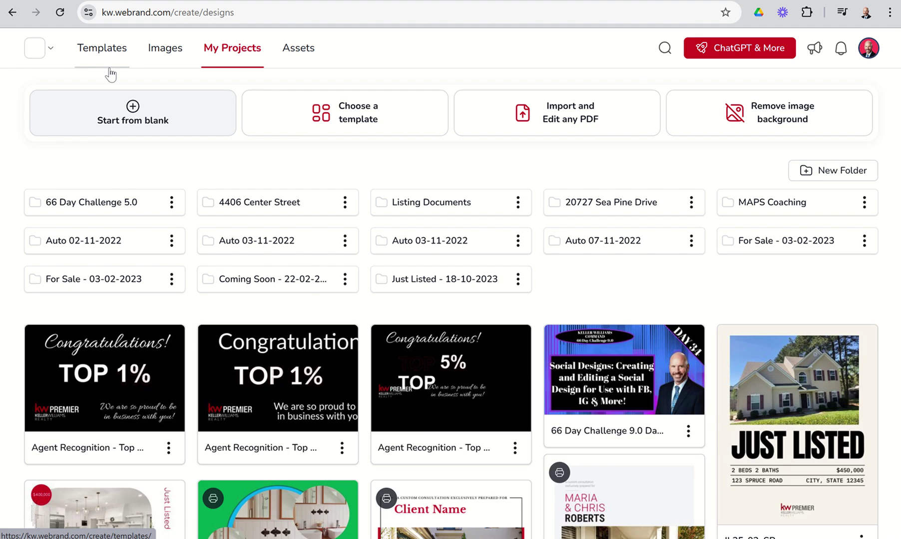
pyautogui.click(132, 112)
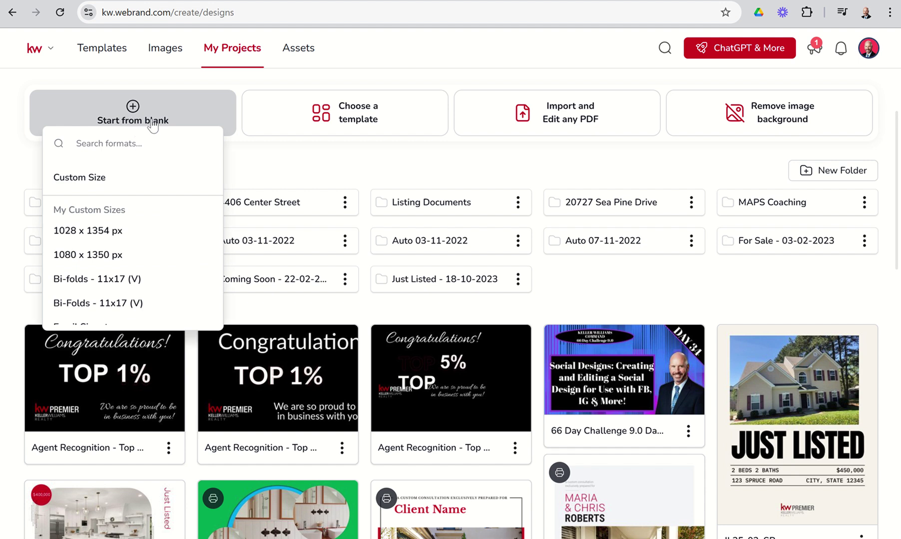
pyautogui.scroll(-5, 146, 235)
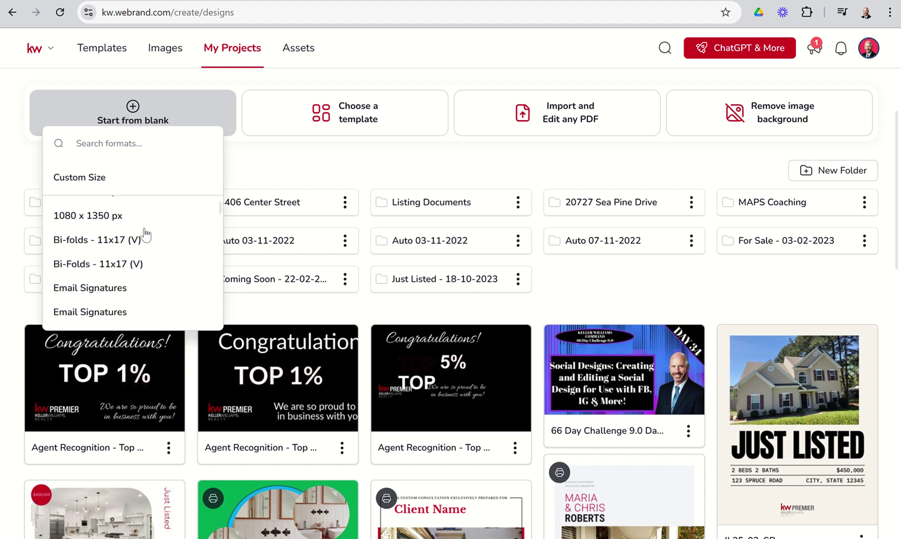
pyautogui.scroll(-5, 145, 235)
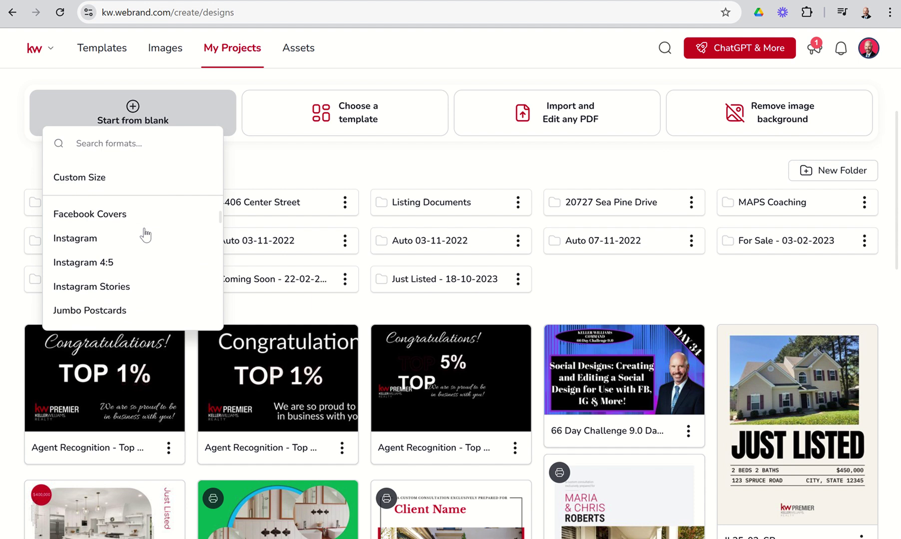
pyautogui.scroll(-2, 145, 235)
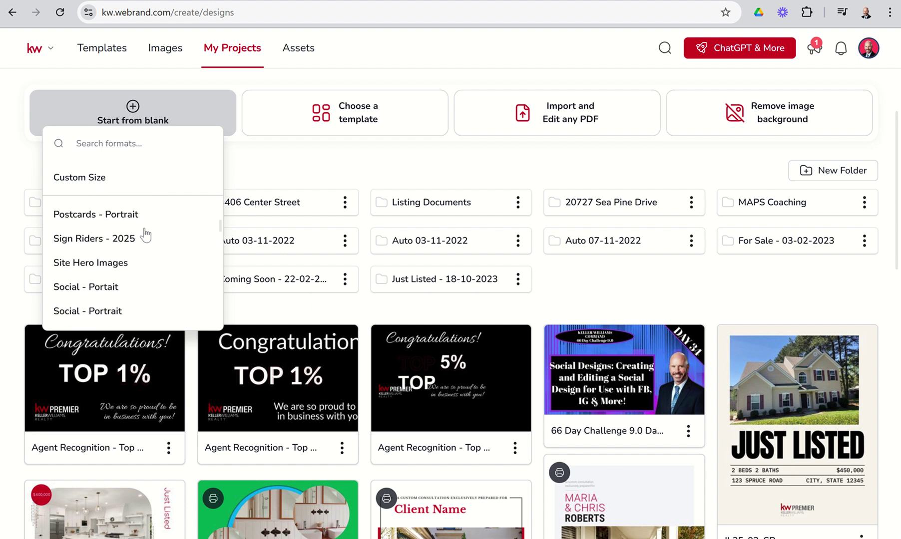
pyautogui.scroll(-1, 145, 235)
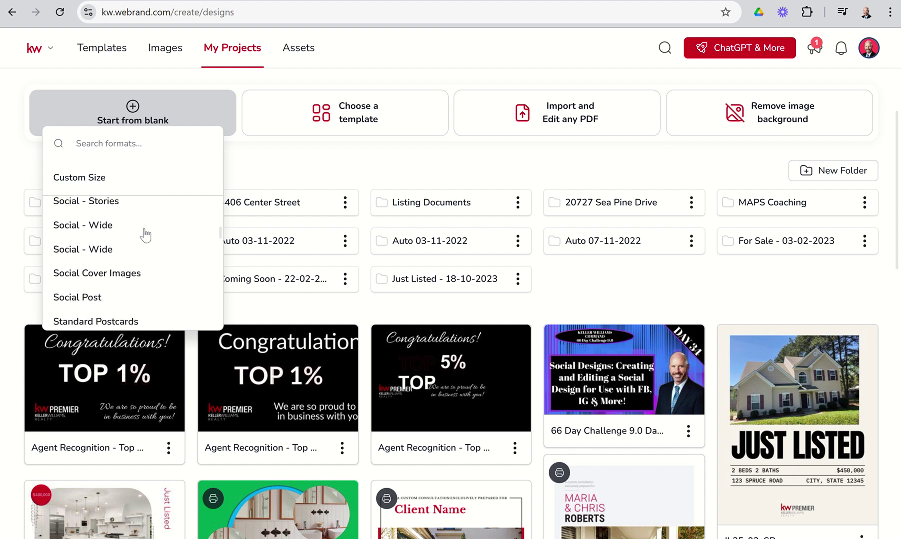
pyautogui.scroll(-1, 145, 234)
pyautogui.scroll(-3, 145, 234)
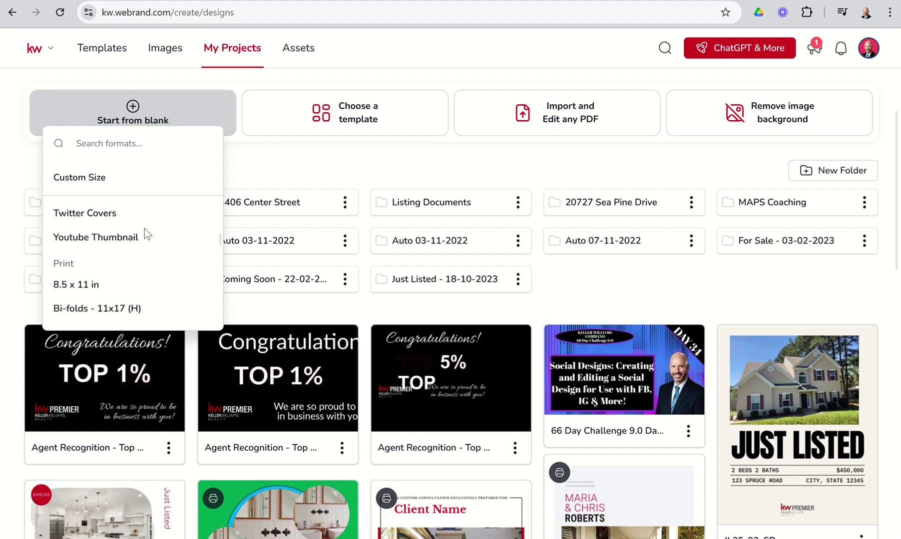
pyautogui.scroll(3, 145, 235)
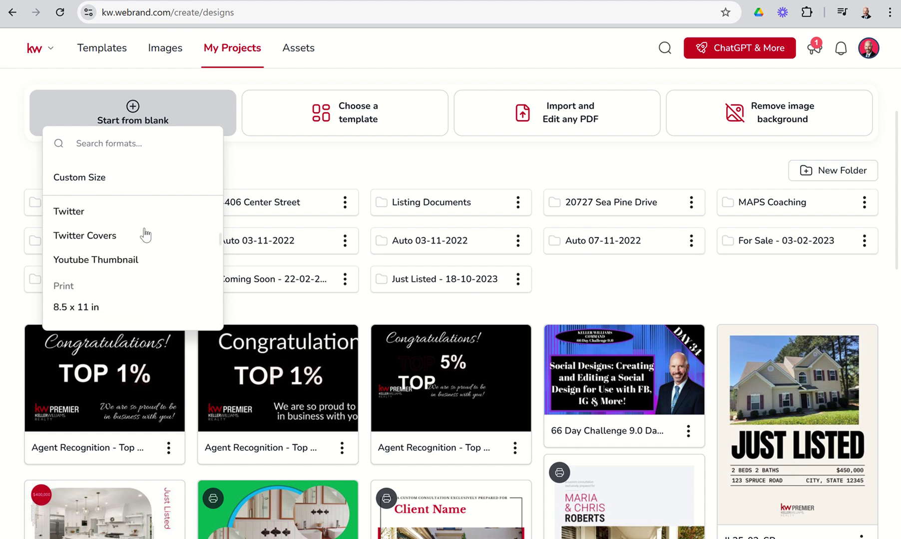
pyautogui.scroll(-10, 145, 234)
pyautogui.scroll(-15, 146, 235)
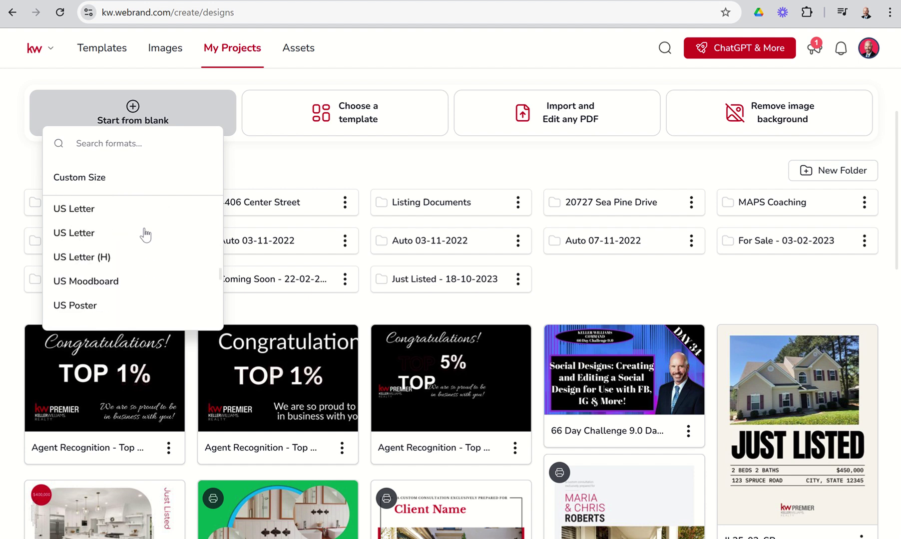
pyautogui.scroll(-2, 145, 235)
pyautogui.scroll(1, 146, 234)
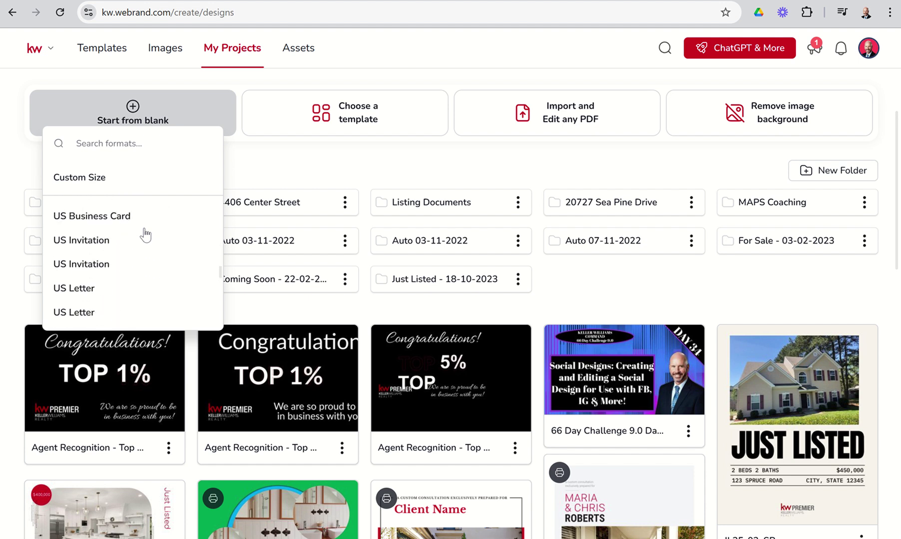
pyautogui.scroll(20, 145, 234)
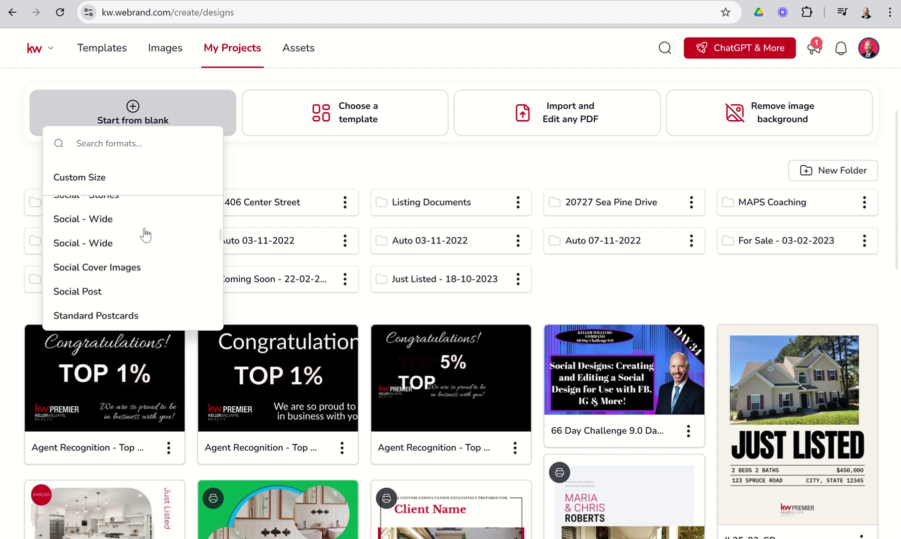
pyautogui.scroll(5, 145, 235)
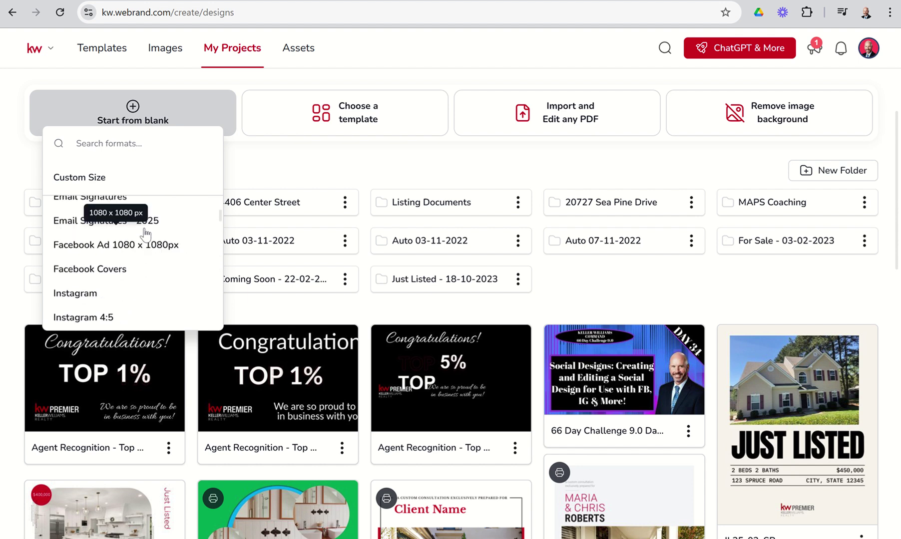
pyautogui.click(283, 172)
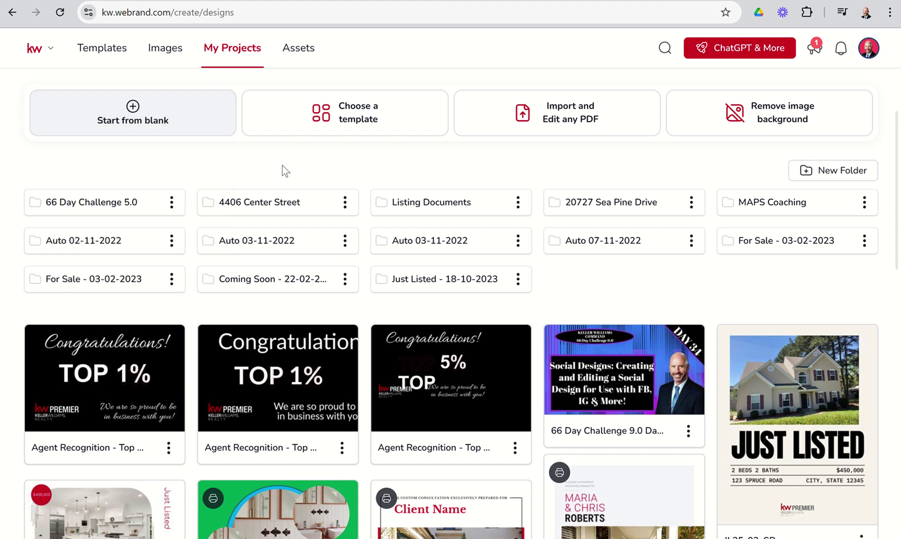
pyautogui.click(370, 118)
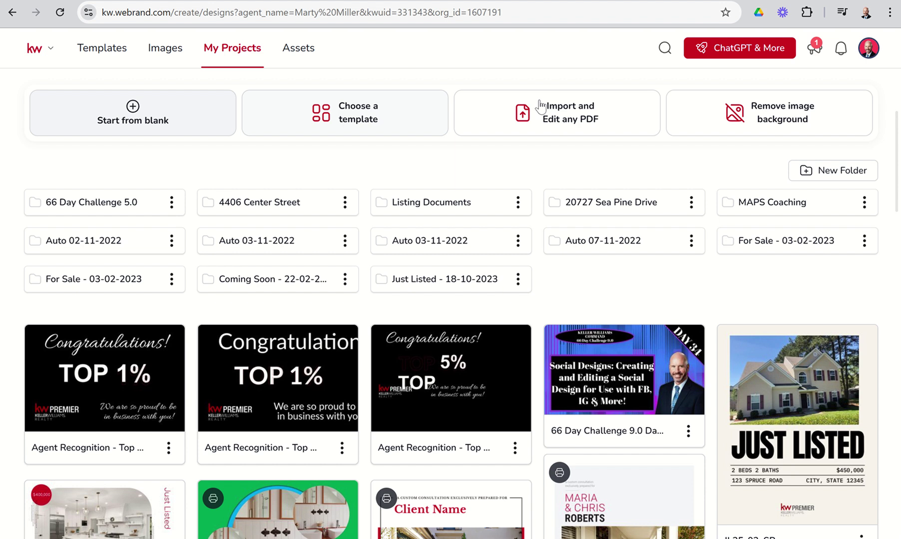
# Upload the 66 Day Challenge 9.0 Day 34 PNG from this device for background removal.
pyautogui.click(728, 120)
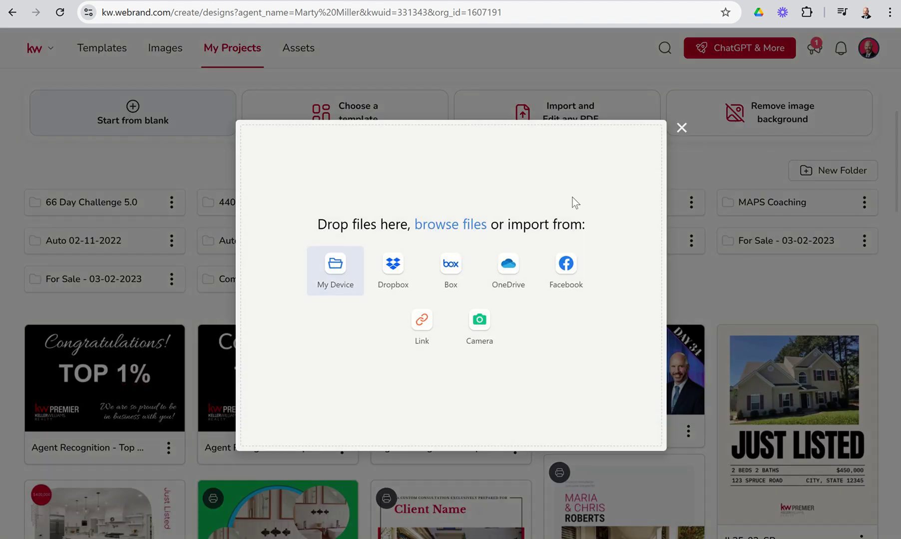
pyautogui.click(340, 268)
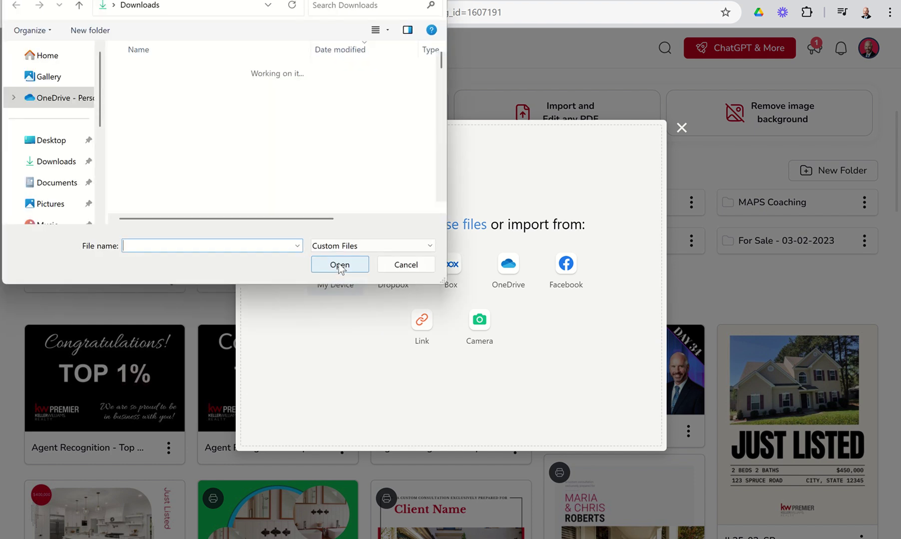
pyautogui.click(221, 86)
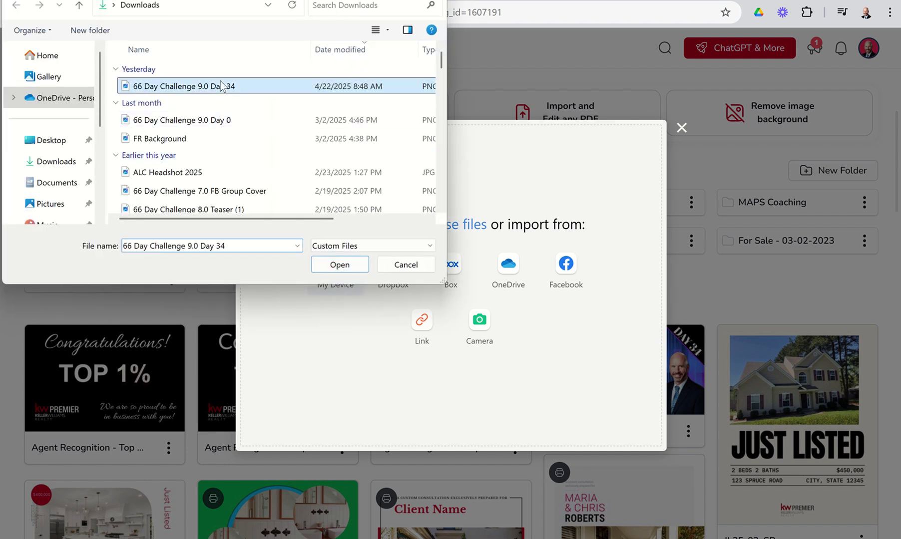
pyautogui.click(320, 268)
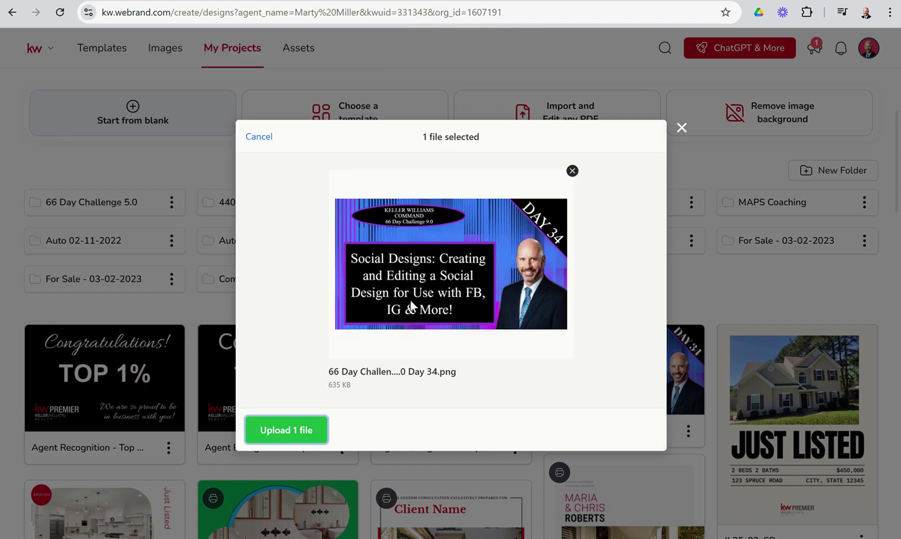
pyautogui.click(286, 430)
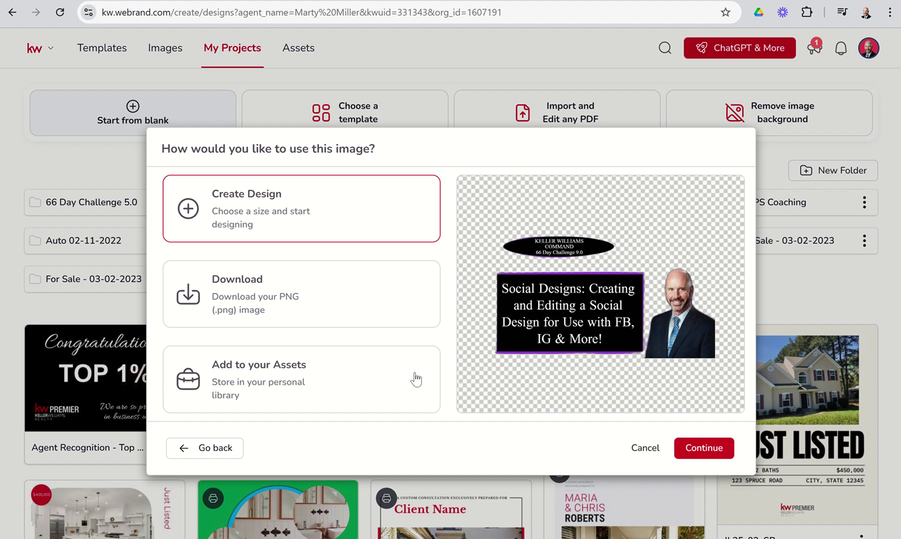
# Browse the design formats for the cut-out image, then go back and cancel the image-use dialog.
pyautogui.click(702, 449)
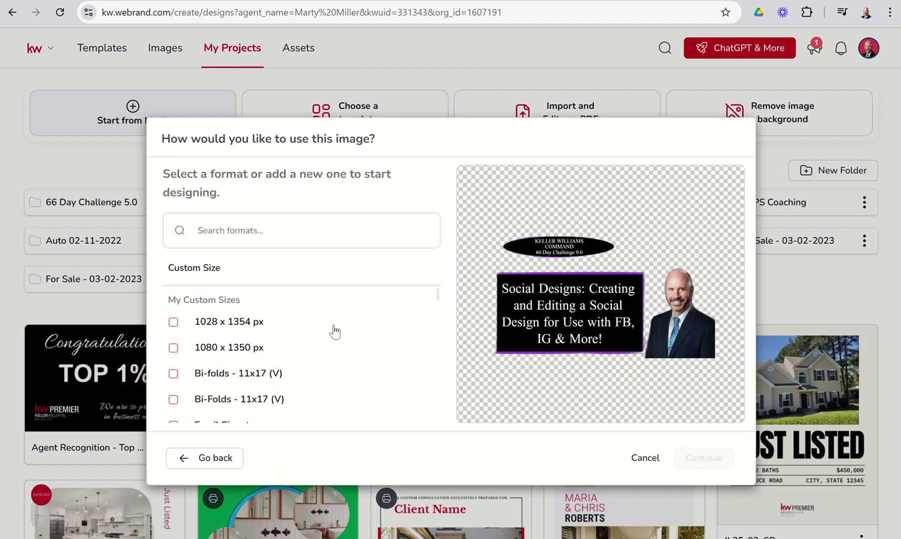
pyautogui.scroll(-10, 334, 332)
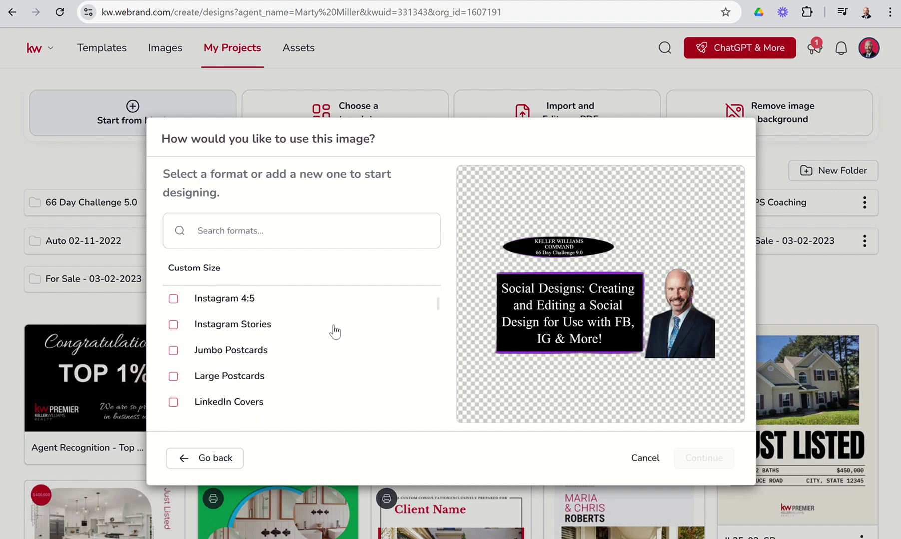
pyautogui.scroll(-3, 334, 332)
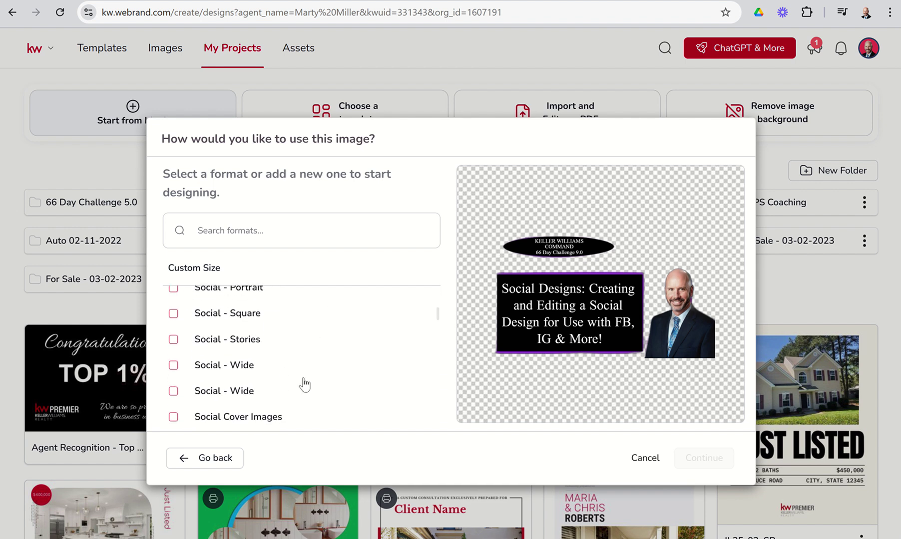
pyautogui.click(220, 465)
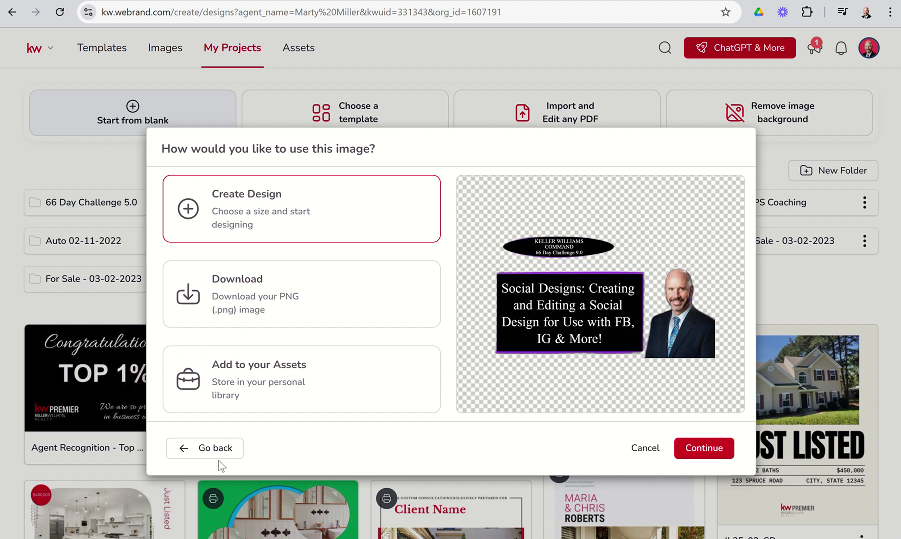
pyautogui.click(643, 447)
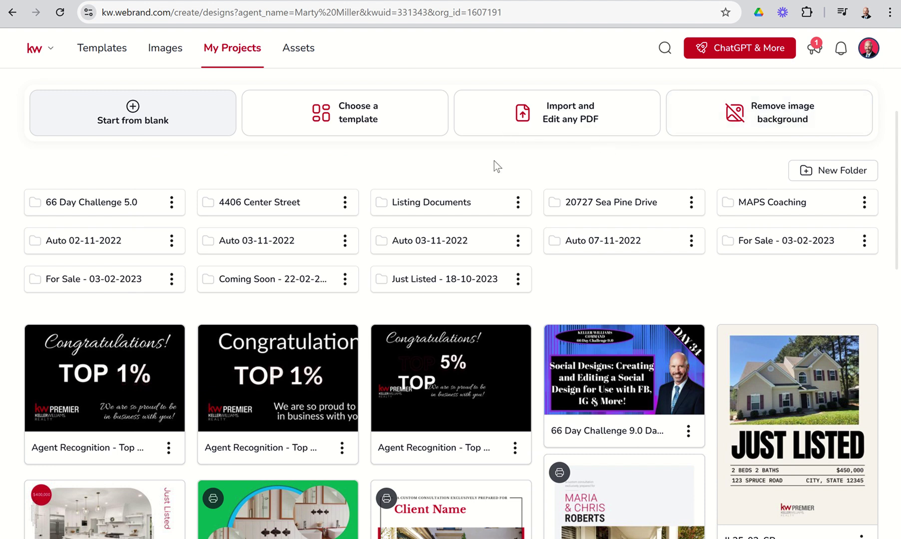
pyautogui.scroll(-4, 496, 314)
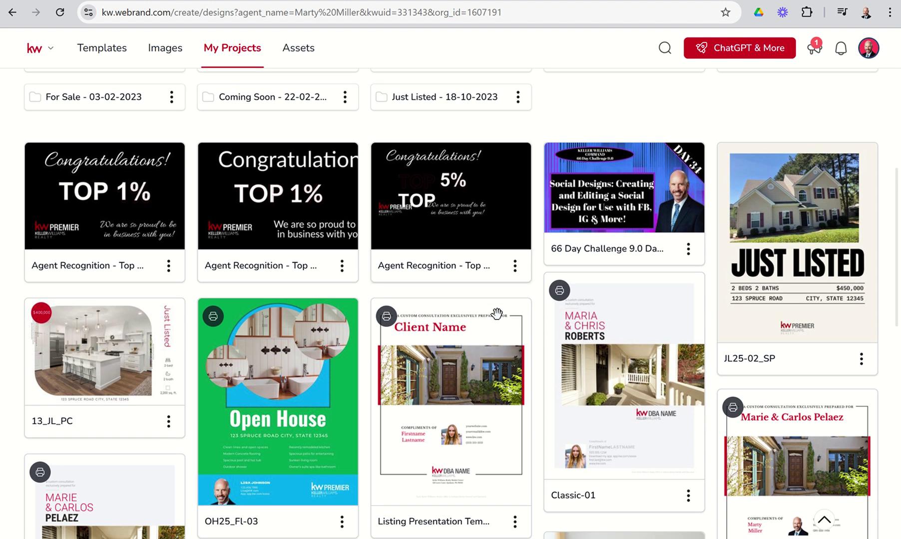
pyautogui.scroll(-9, 497, 313)
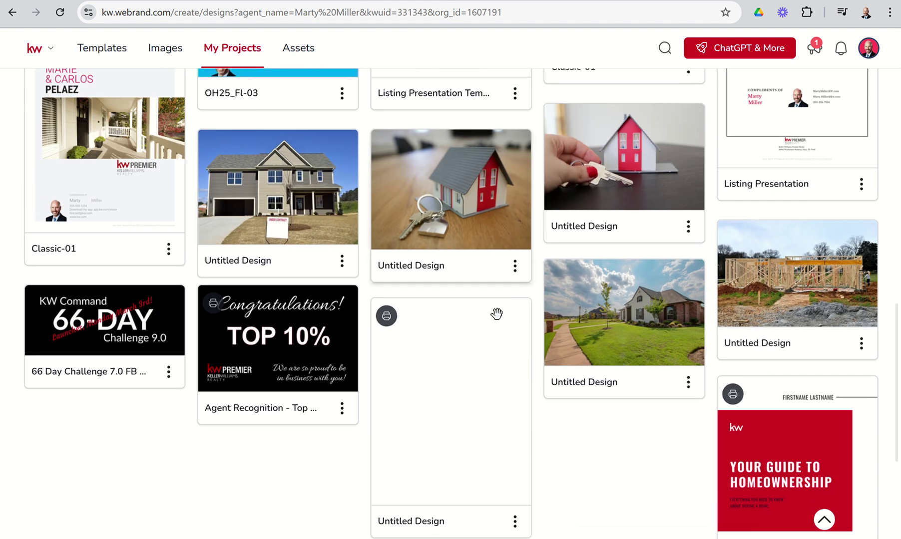
pyautogui.scroll(10, 496, 314)
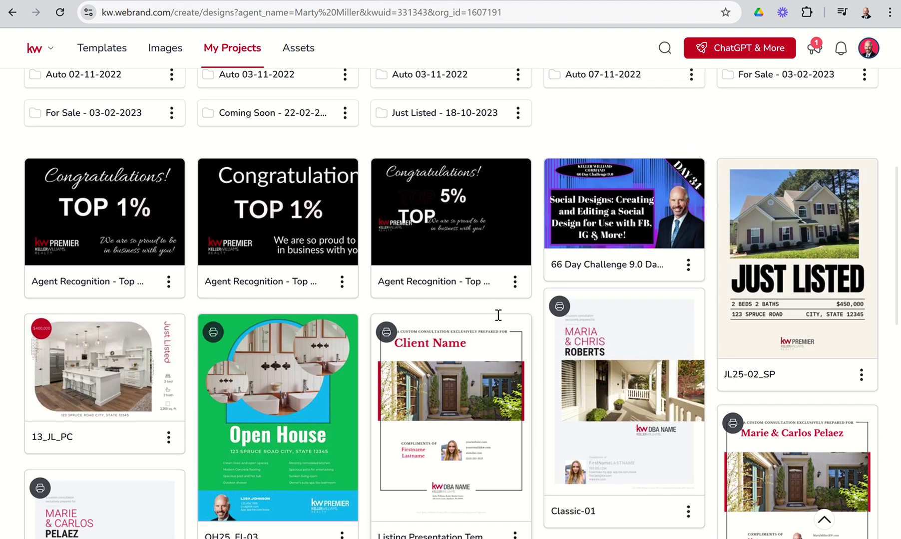
pyautogui.scroll(4, 497, 315)
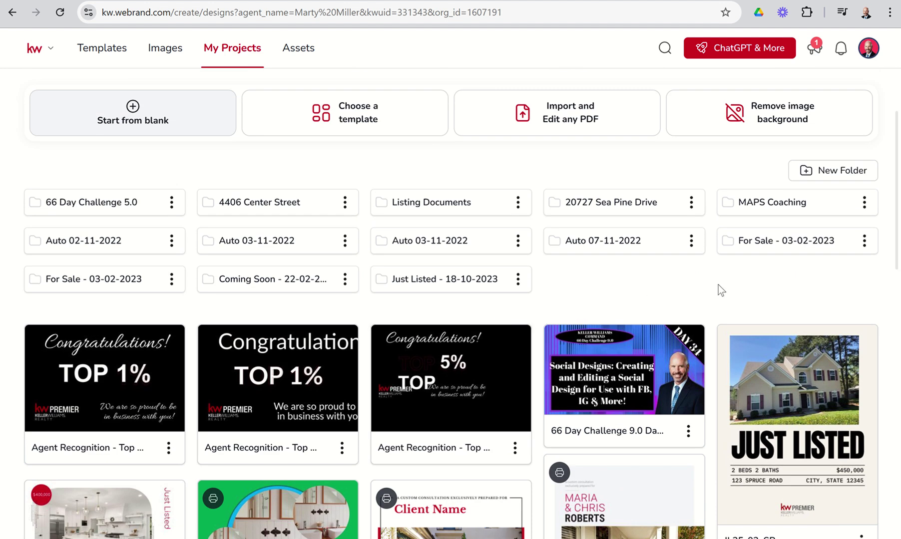
# Create the '66 9.0' folder and move the 66 Day Challenge 9.0 design into it.
pyautogui.click(820, 177)
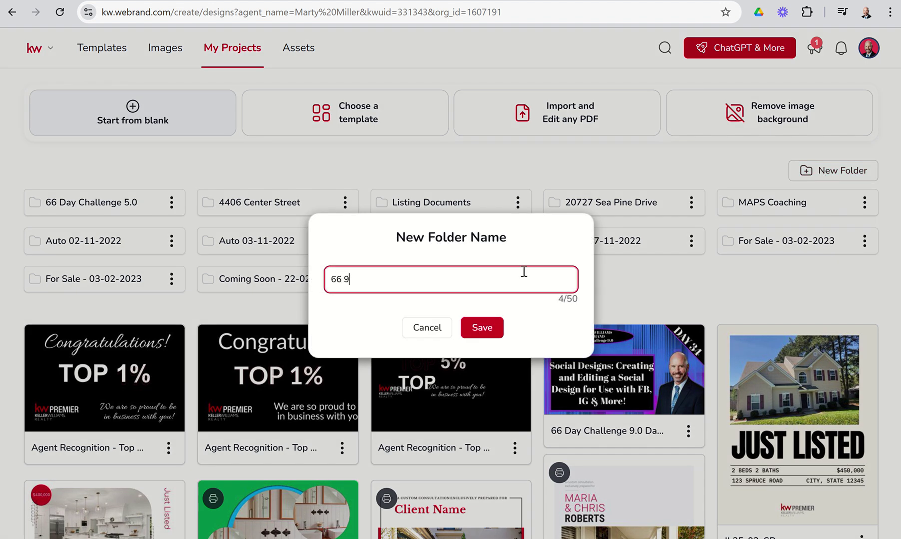
pyautogui.click(491, 331)
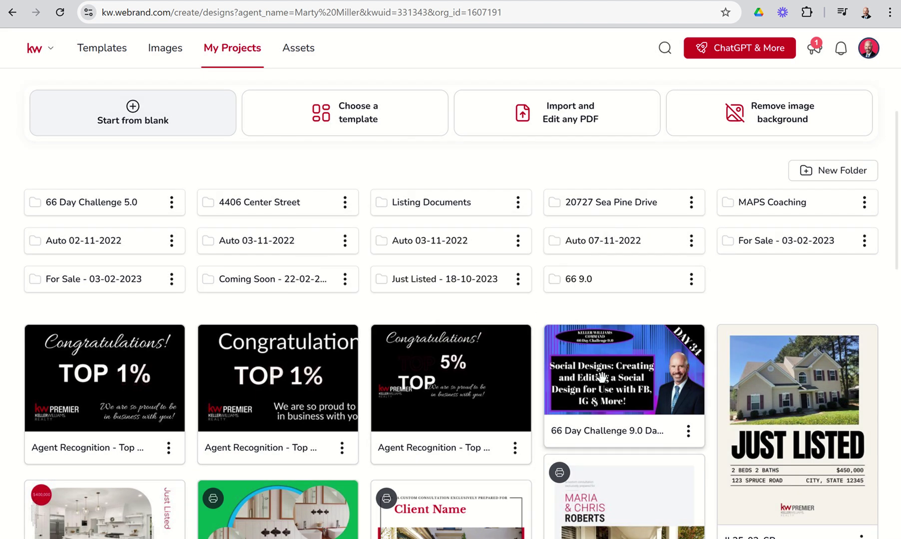
pyautogui.moveTo(601, 378); pyautogui.dragTo(633, 286)
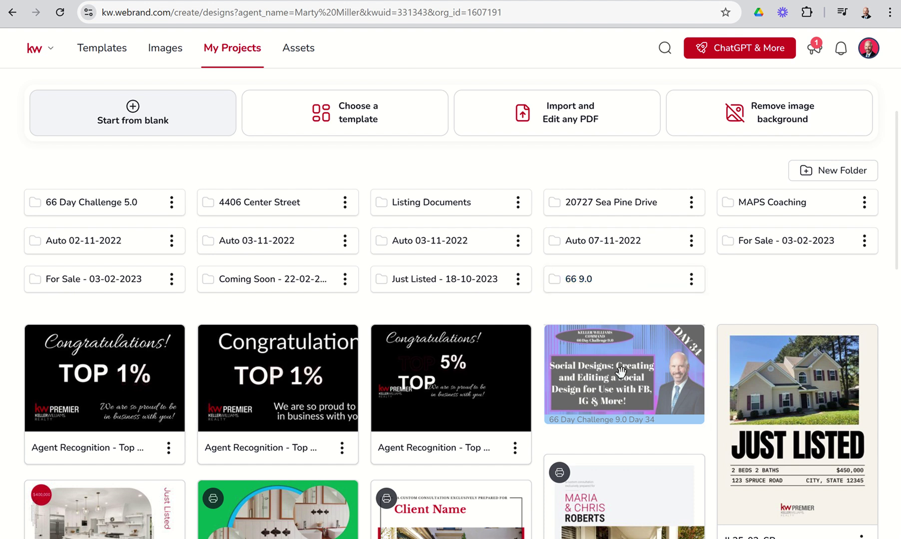
pyautogui.click(592, 291)
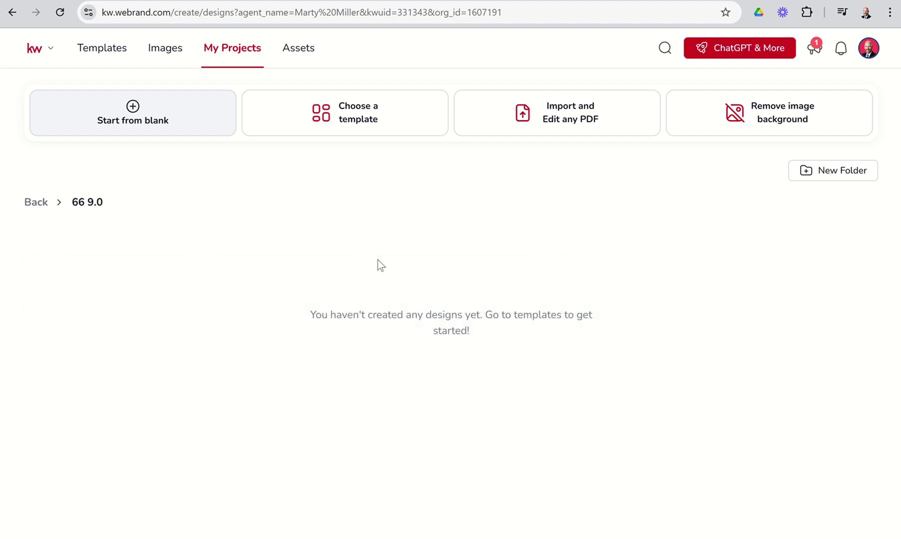
pyautogui.click(36, 203)
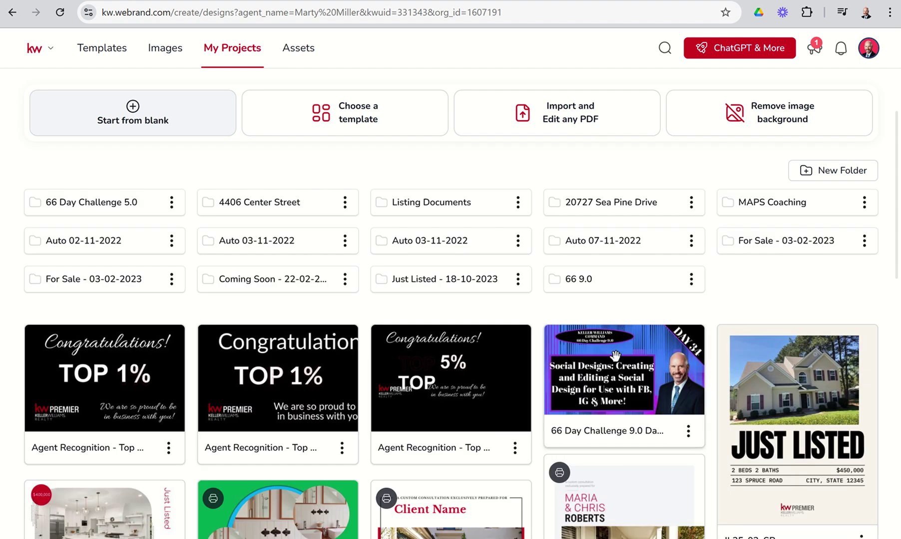
pyautogui.moveTo(615, 356); pyautogui.dragTo(601, 280)
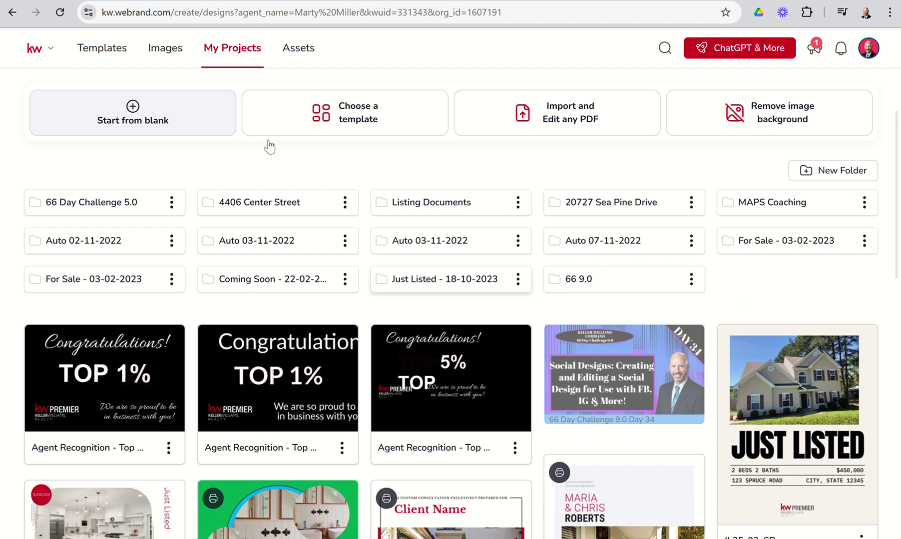
# Switch Assets to My Assets and browse its Images, Text and Logos libraries.
pyautogui.click(298, 50)
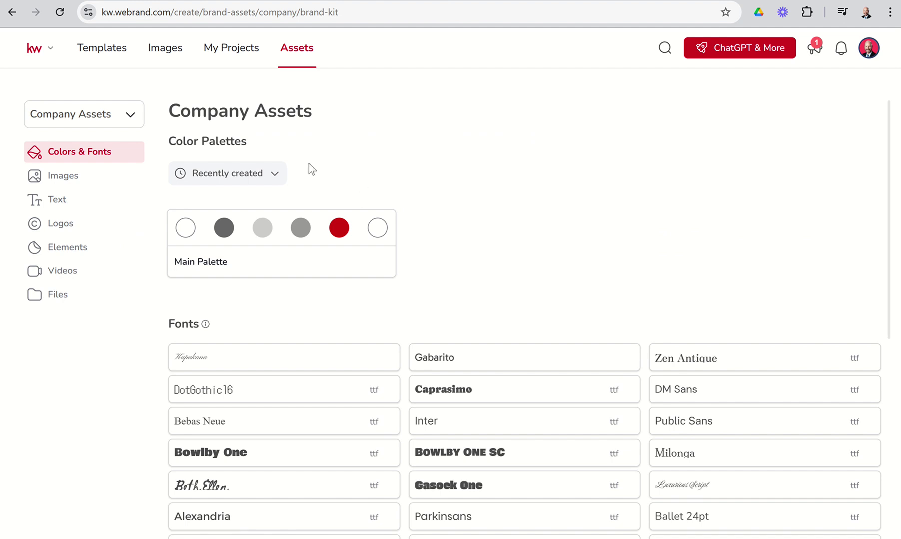
pyautogui.click(132, 119)
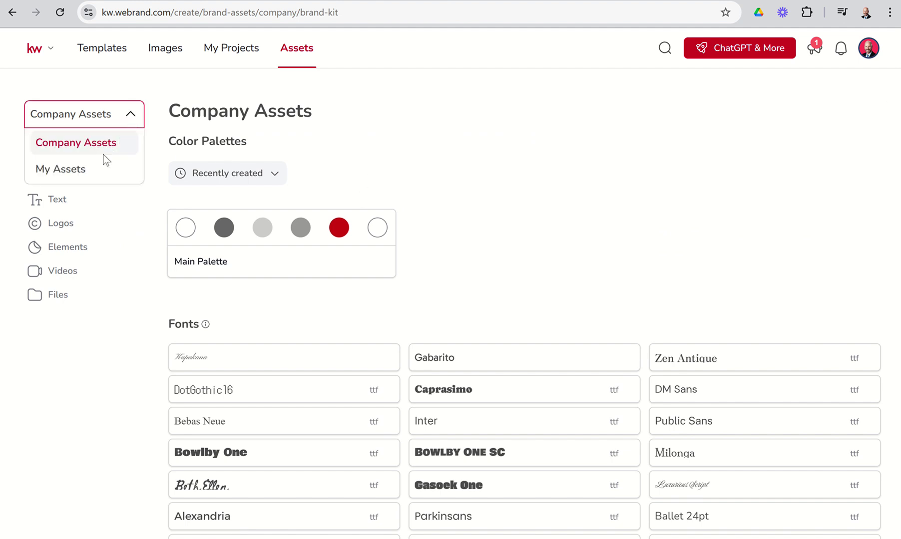
pyautogui.click(96, 169)
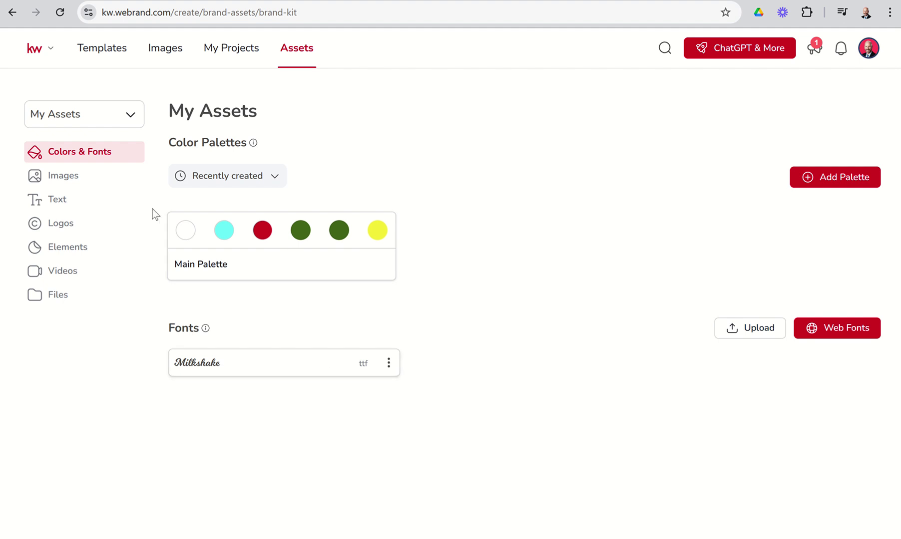
pyautogui.click(89, 178)
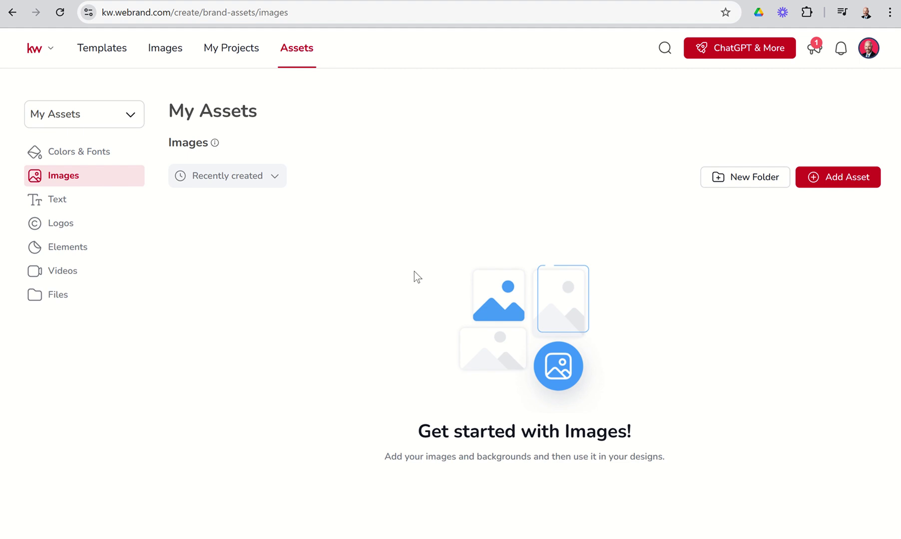
pyautogui.click(80, 208)
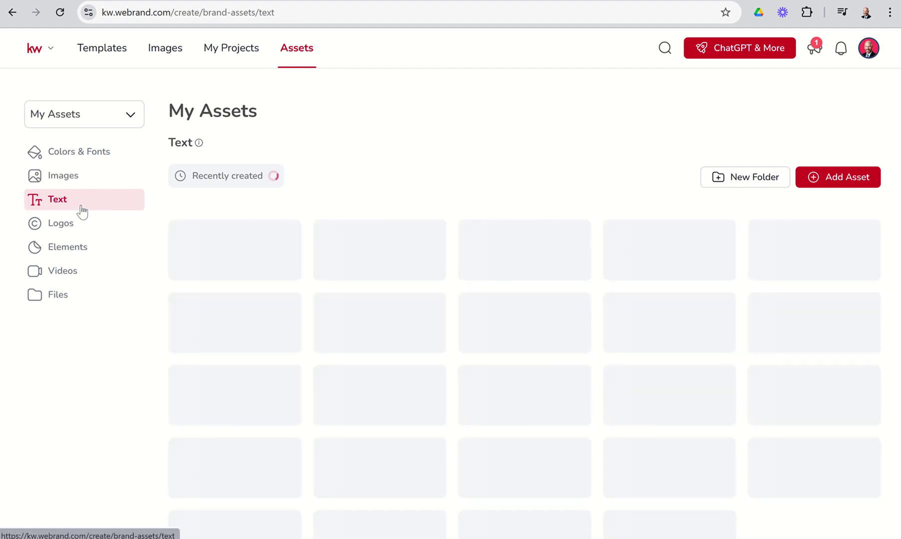
pyautogui.click(79, 231)
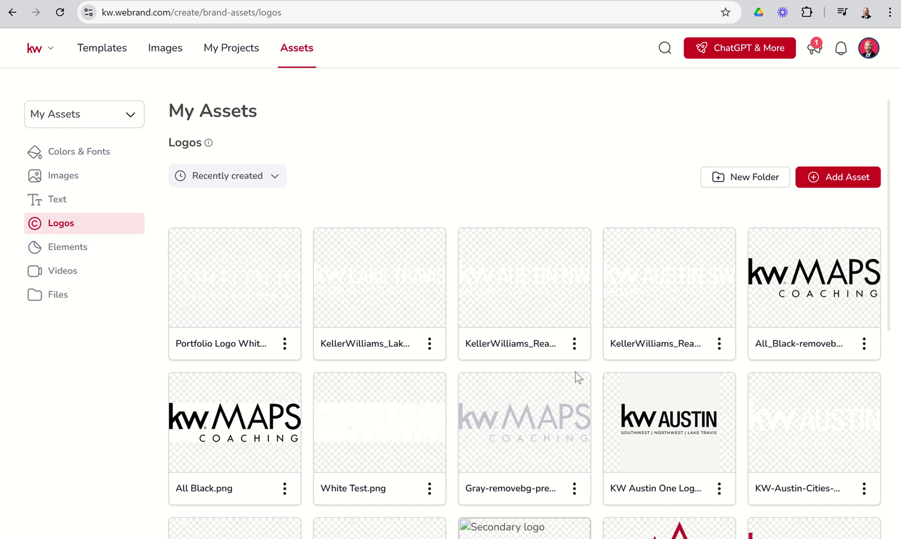
pyautogui.scroll(-5, 574, 372)
pyautogui.scroll(-4, 574, 373)
pyautogui.scroll(9, 575, 372)
# Go back to My Projects to see the folders, including 66 9.0, above recent designs.
pyautogui.click(215, 50)
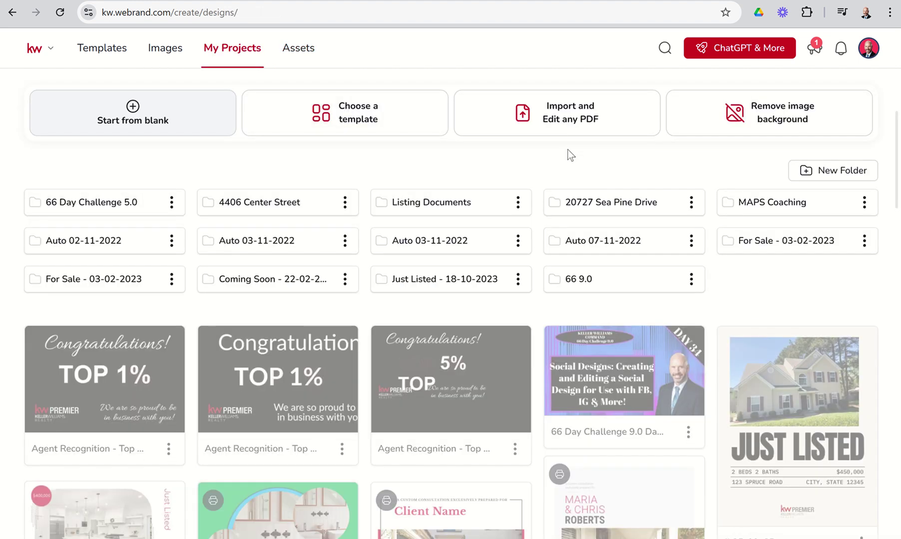